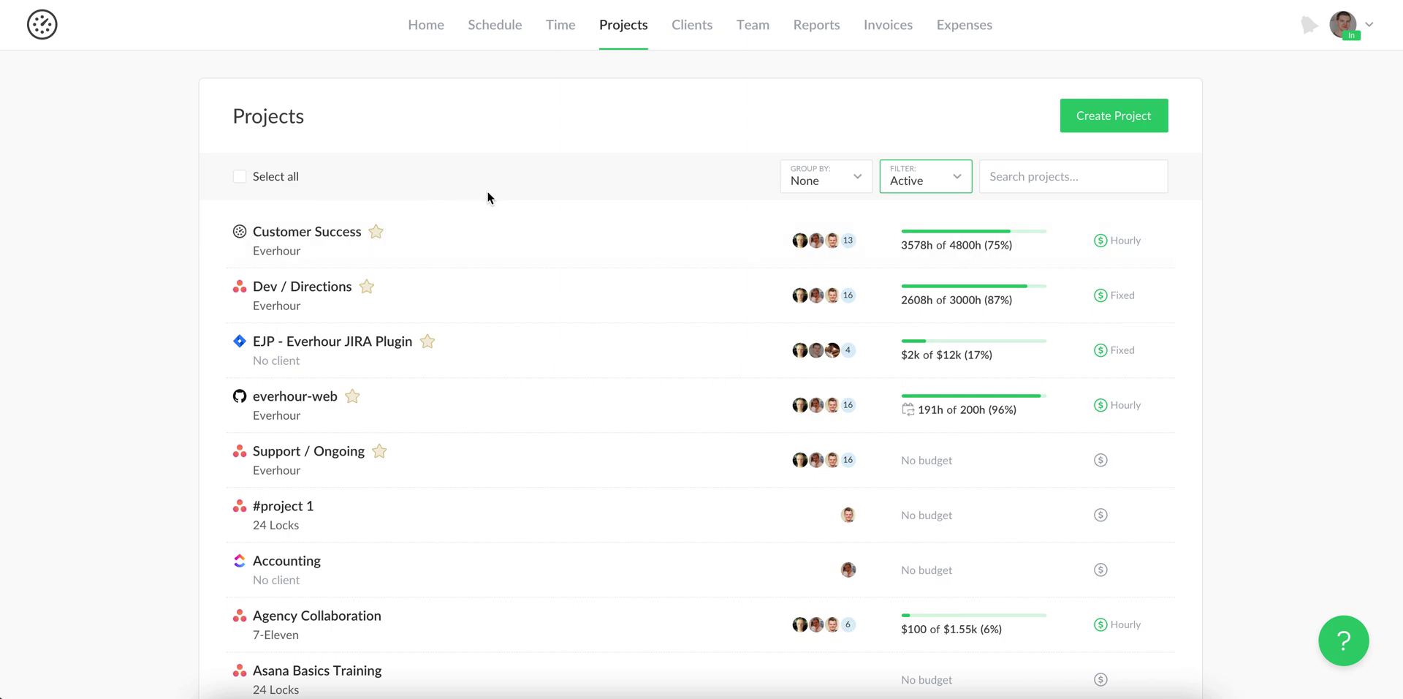
- Glance at the project filters without changing them, then select the Customer Success project
left_click(947, 186)
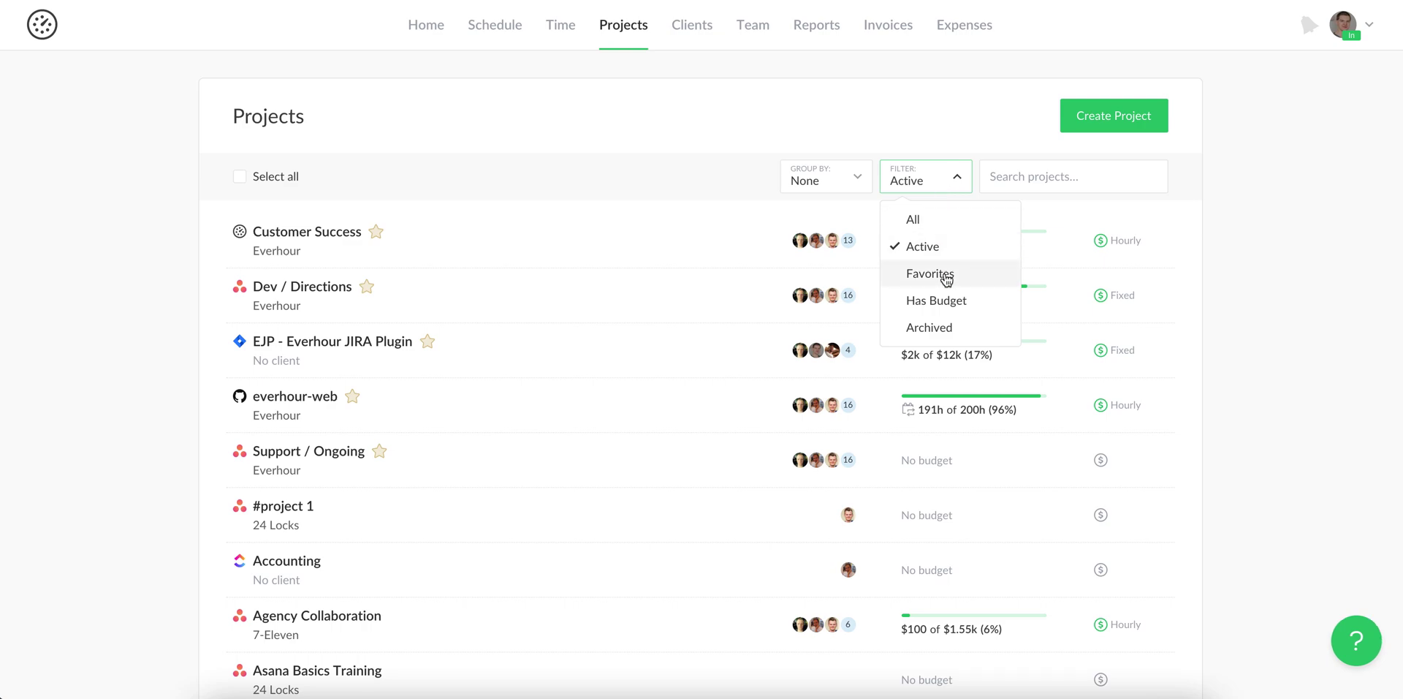
left_click(661, 180)
mouse_move(248, 243)
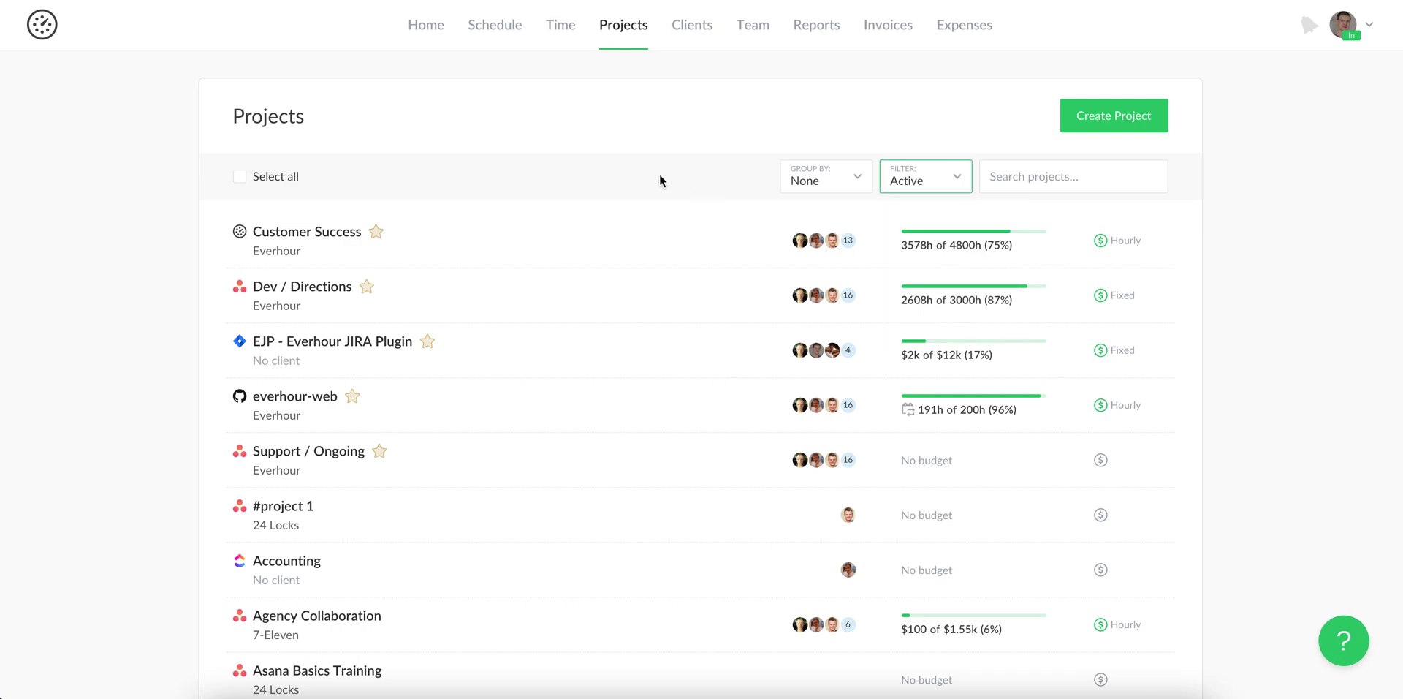
left_click(242, 236)
- Preview the bulk Archive options, then open the Customer Success actions menu
left_click(608, 186)
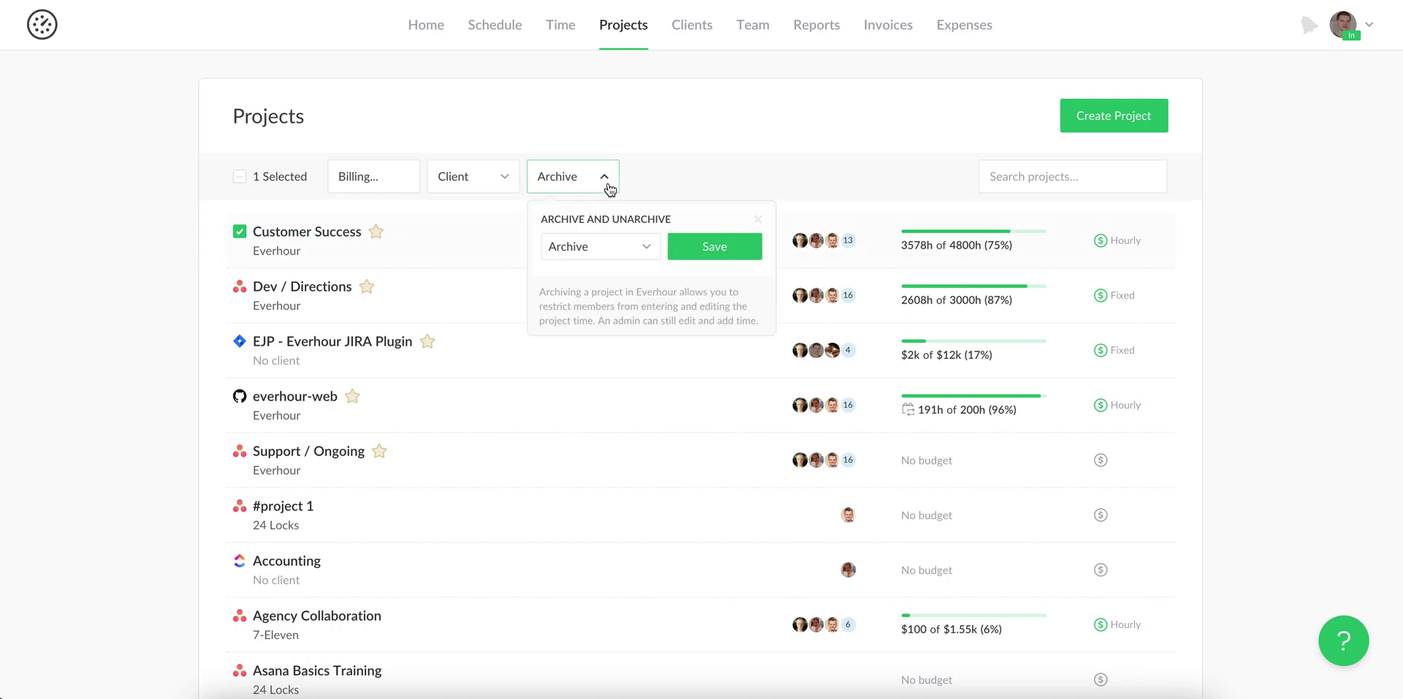
left_click(674, 173)
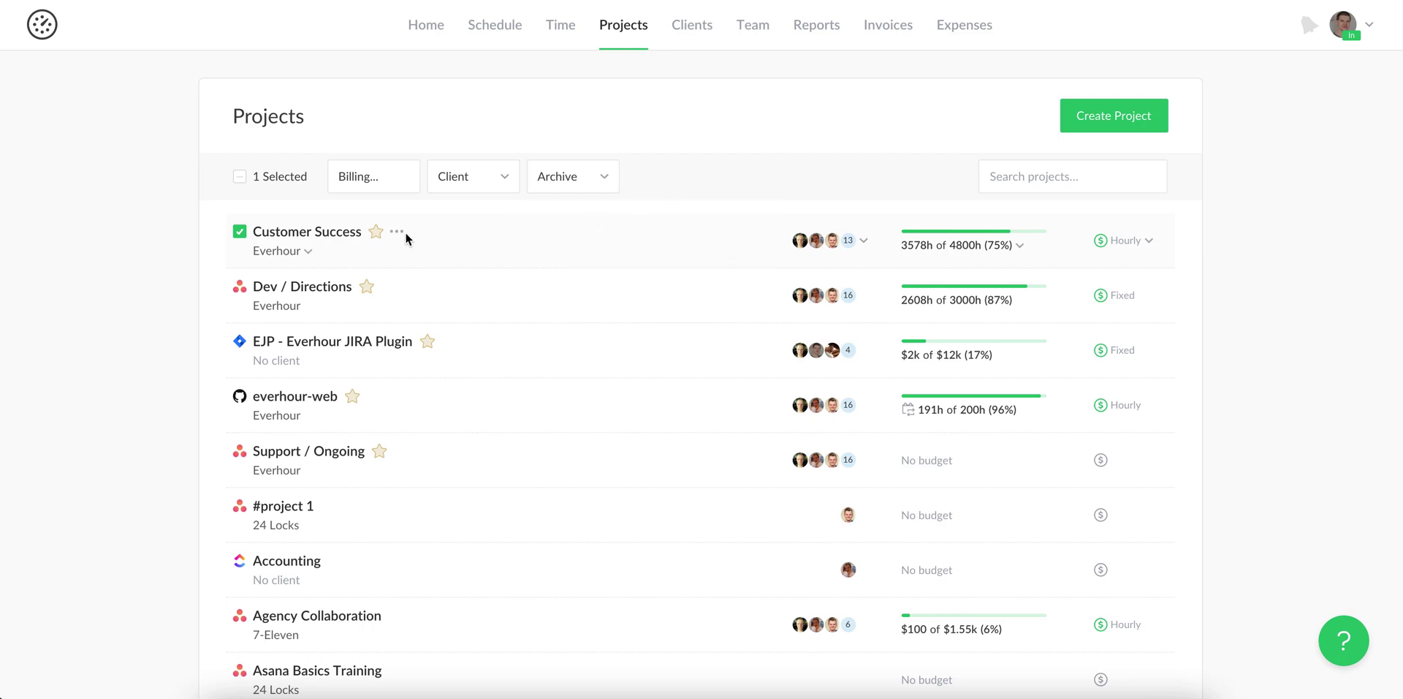
left_click(399, 234)
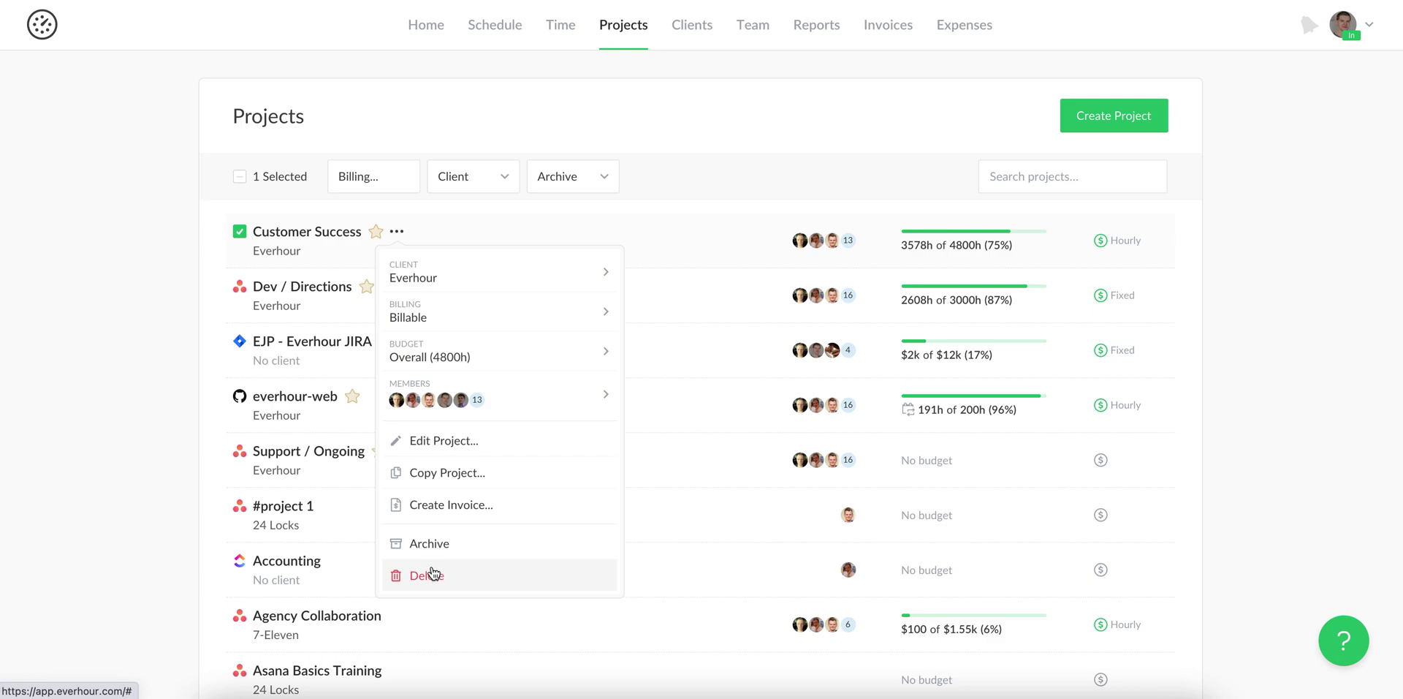
- Keep Everhour as Customer Success's client, deselect the project, and open its billing settings
left_click(146, 237)
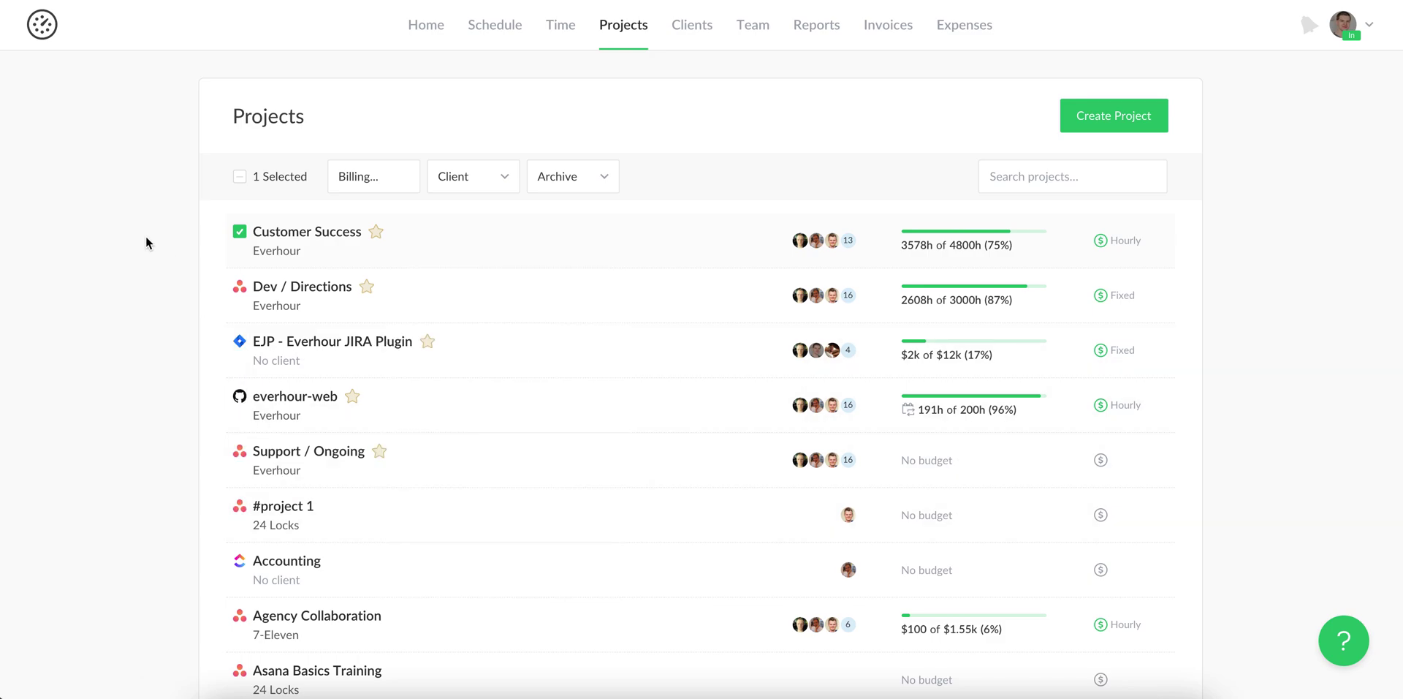
left_click(291, 252)
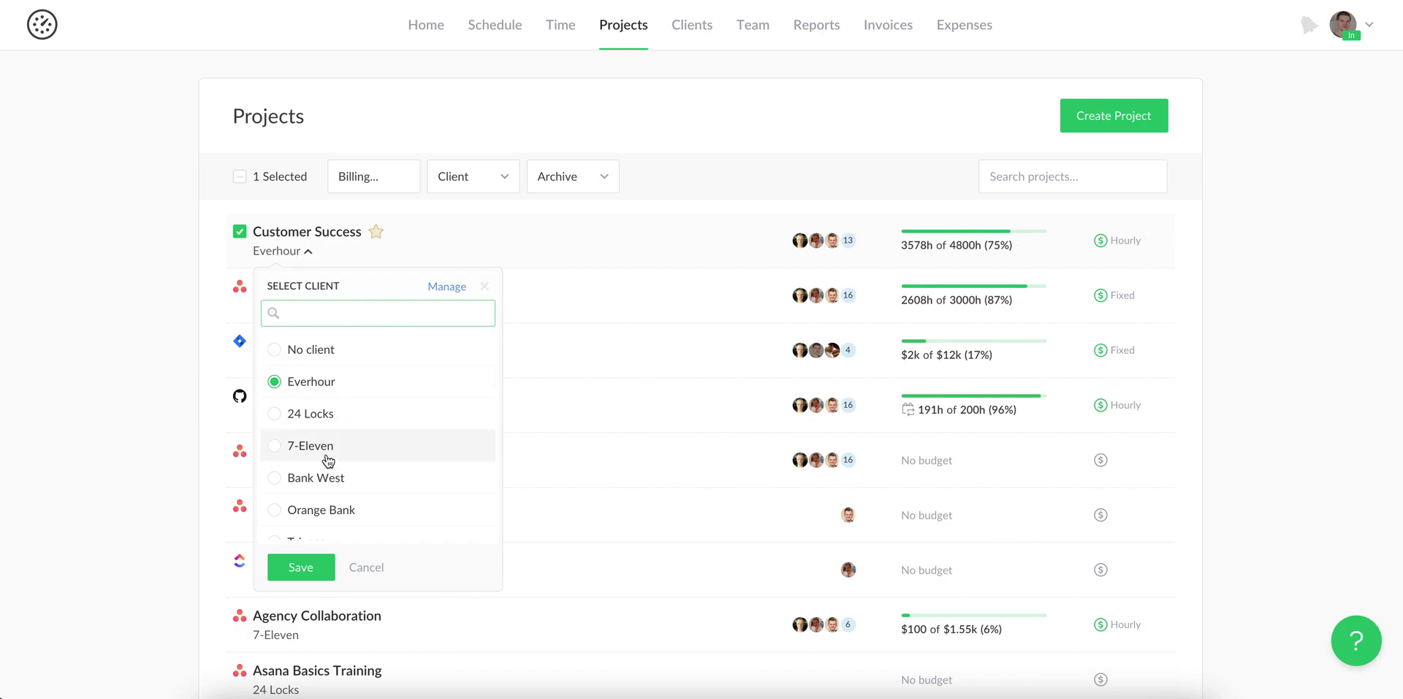
left_click(156, 322)
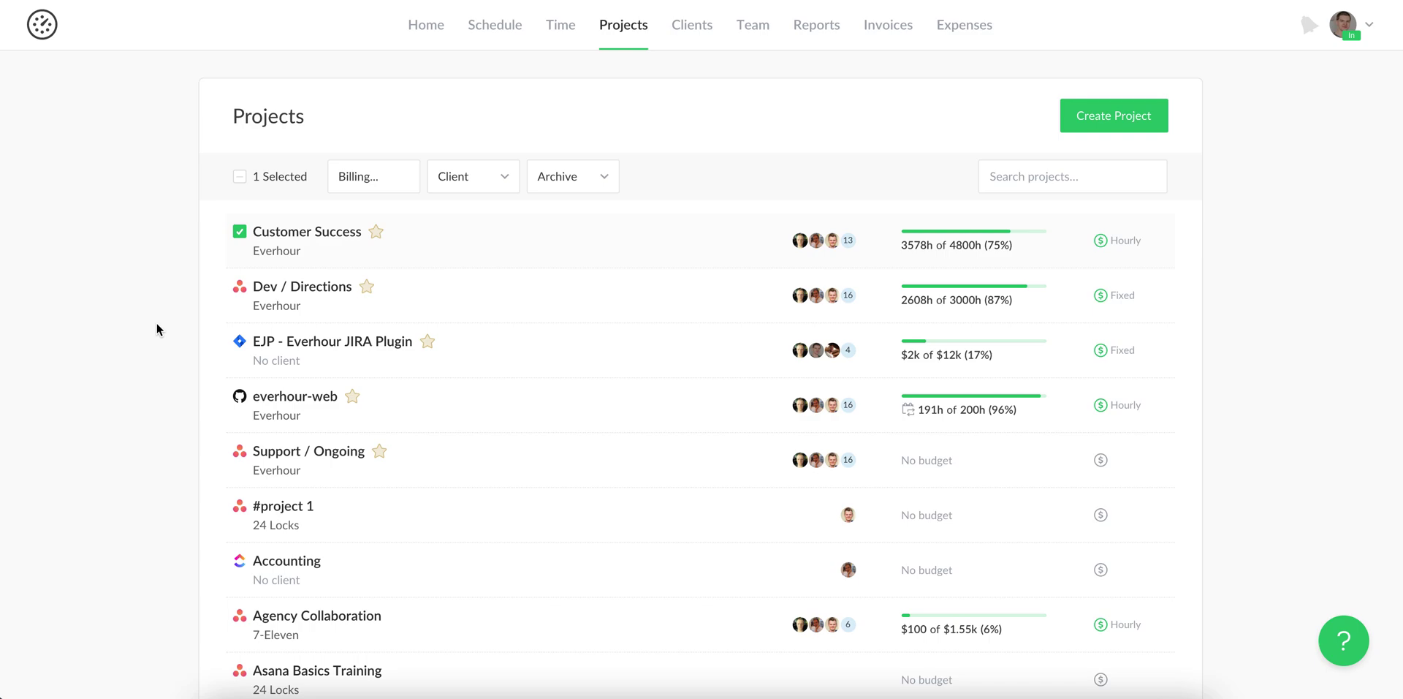
left_click(240, 233)
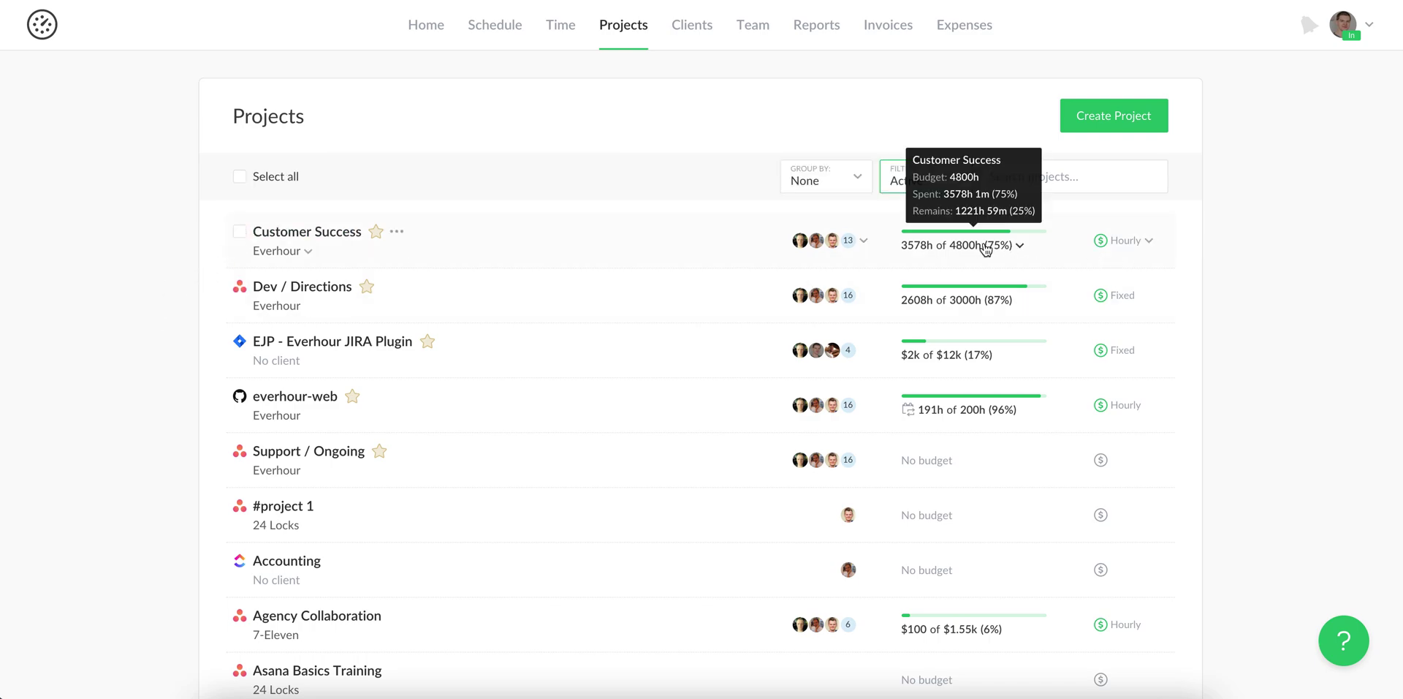
mouse_move(956, 244)
left_click(1013, 248)
left_click(822, 317)
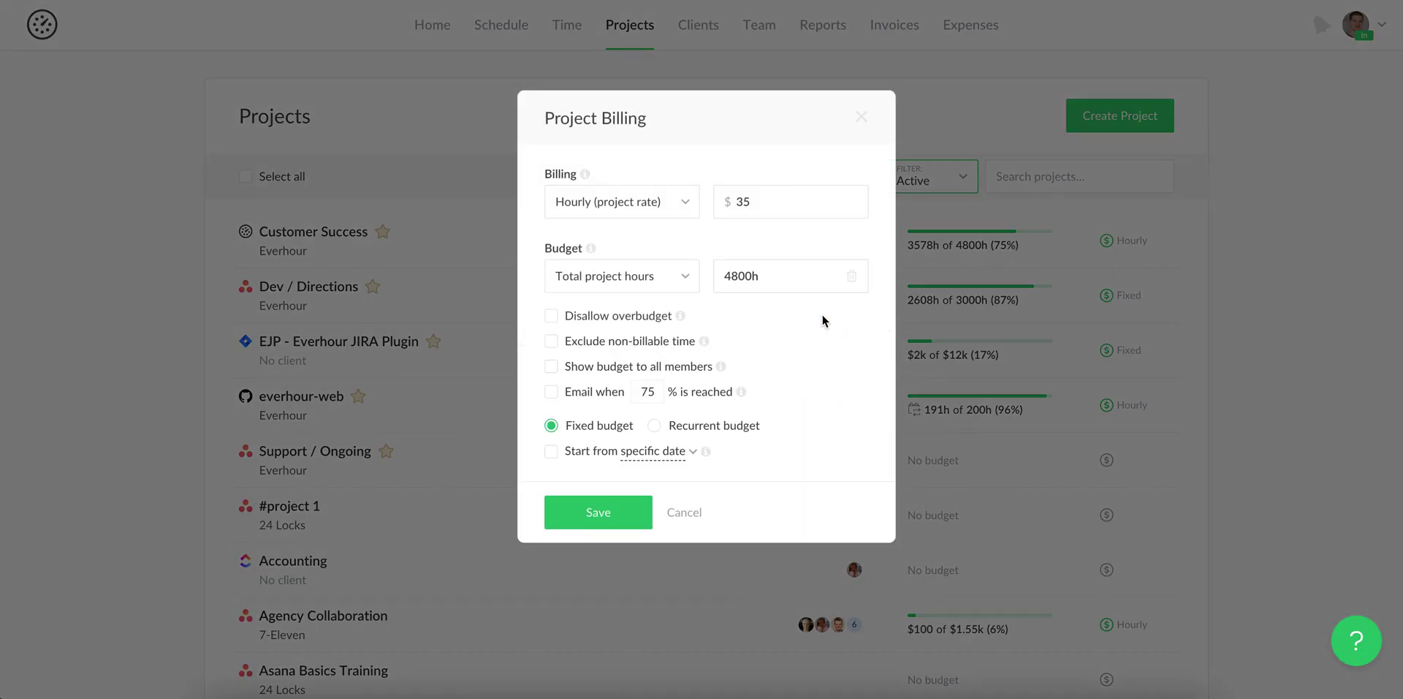
left_click(551, 366)
left_click(862, 117)
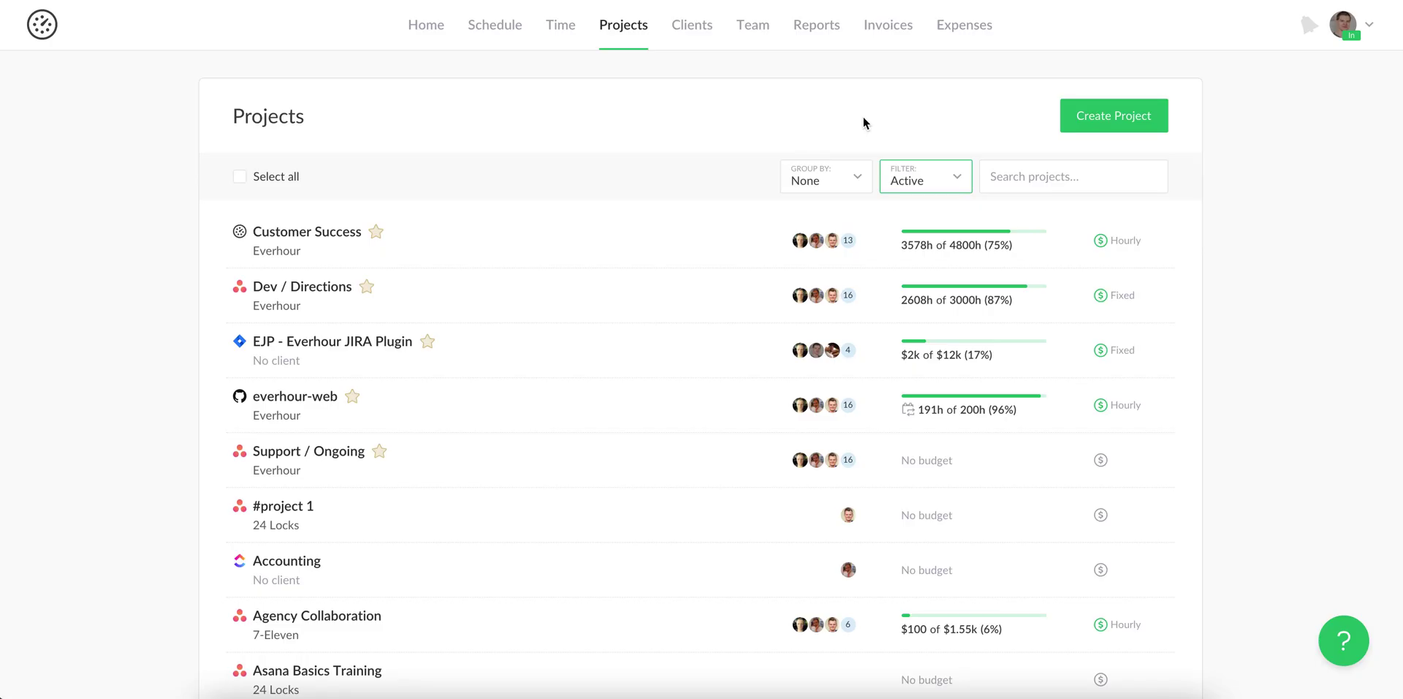
left_click(239, 287)
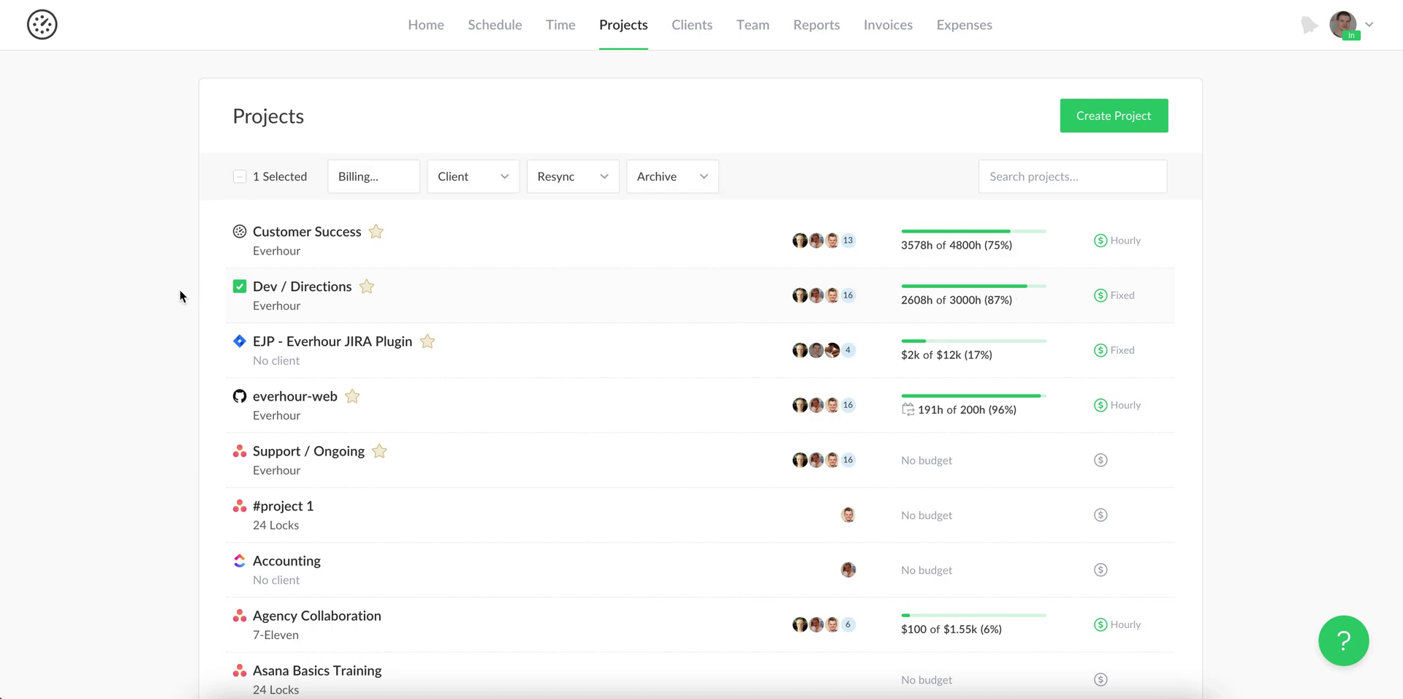
- Run Resync Tasks on Dev / Directions from the bulk Resync menu
left_click(570, 185)
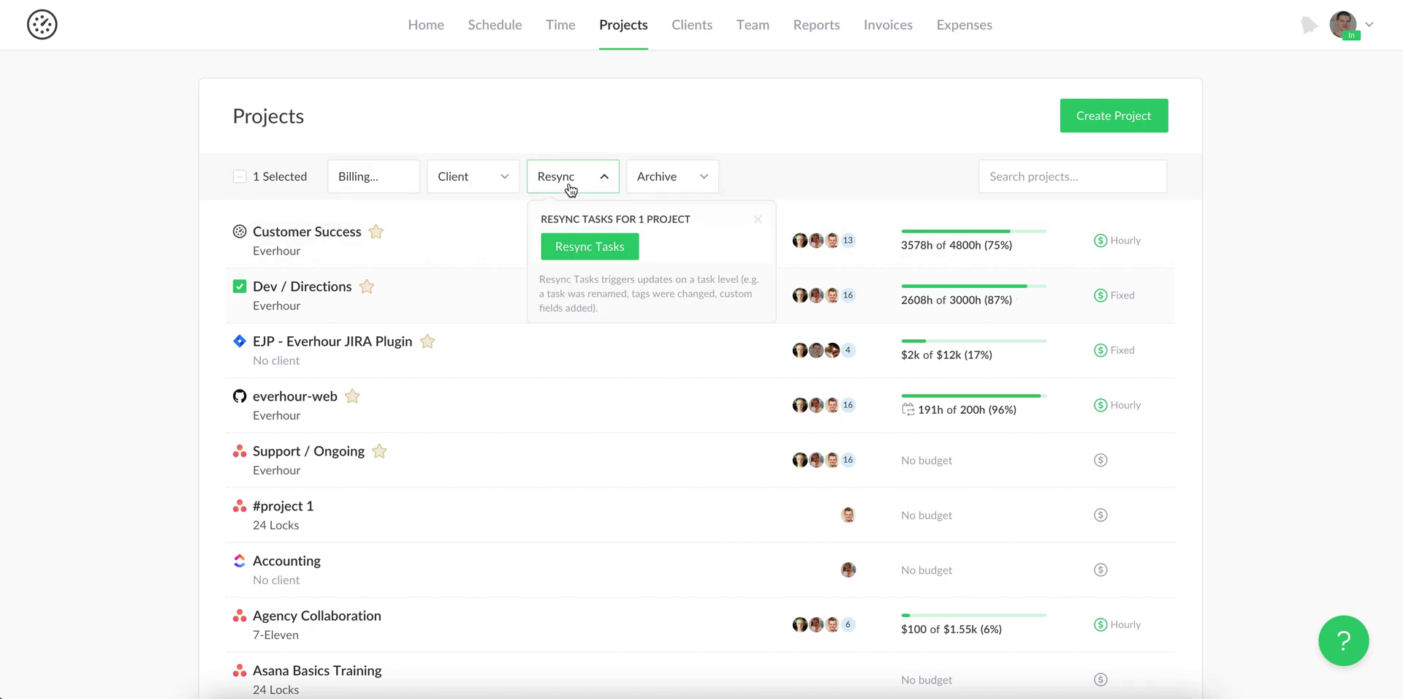
left_click(575, 249)
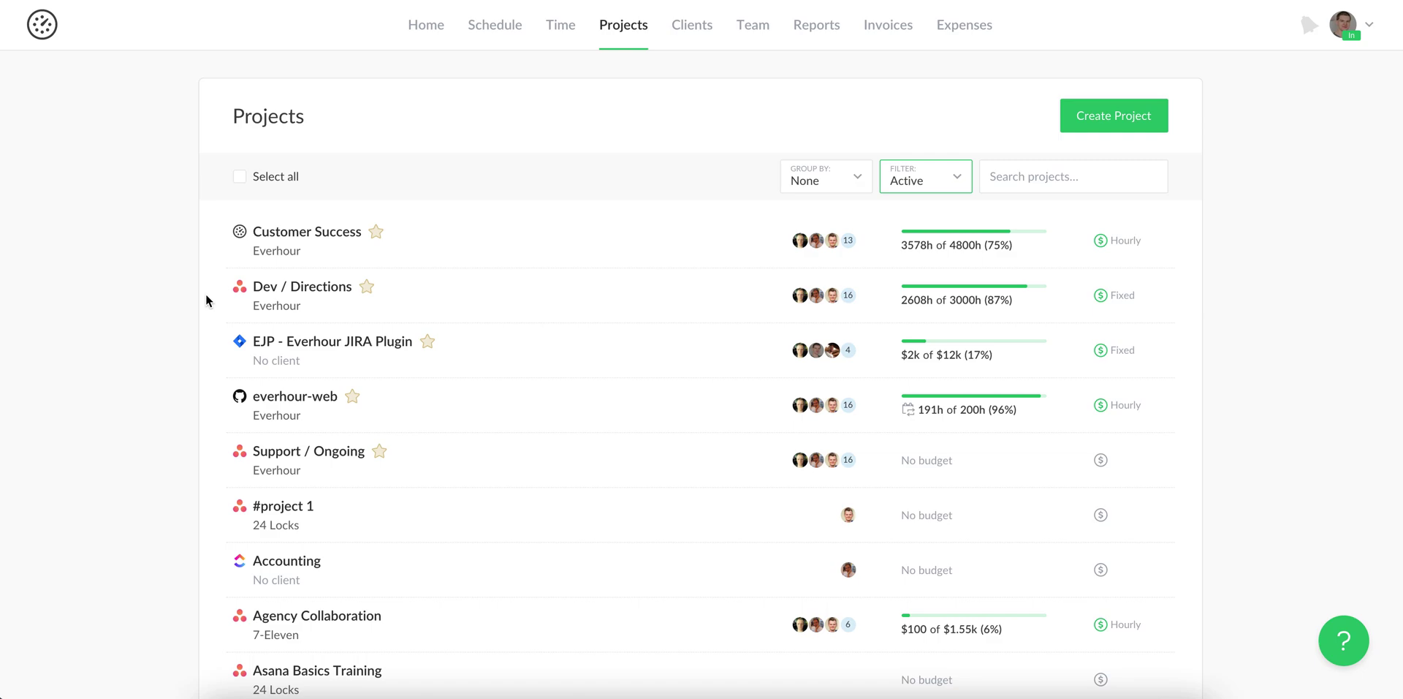
- Open Dev / Directions and review its monthly chart, 87% budget usage, top tasks and timesheet
left_click(272, 294)
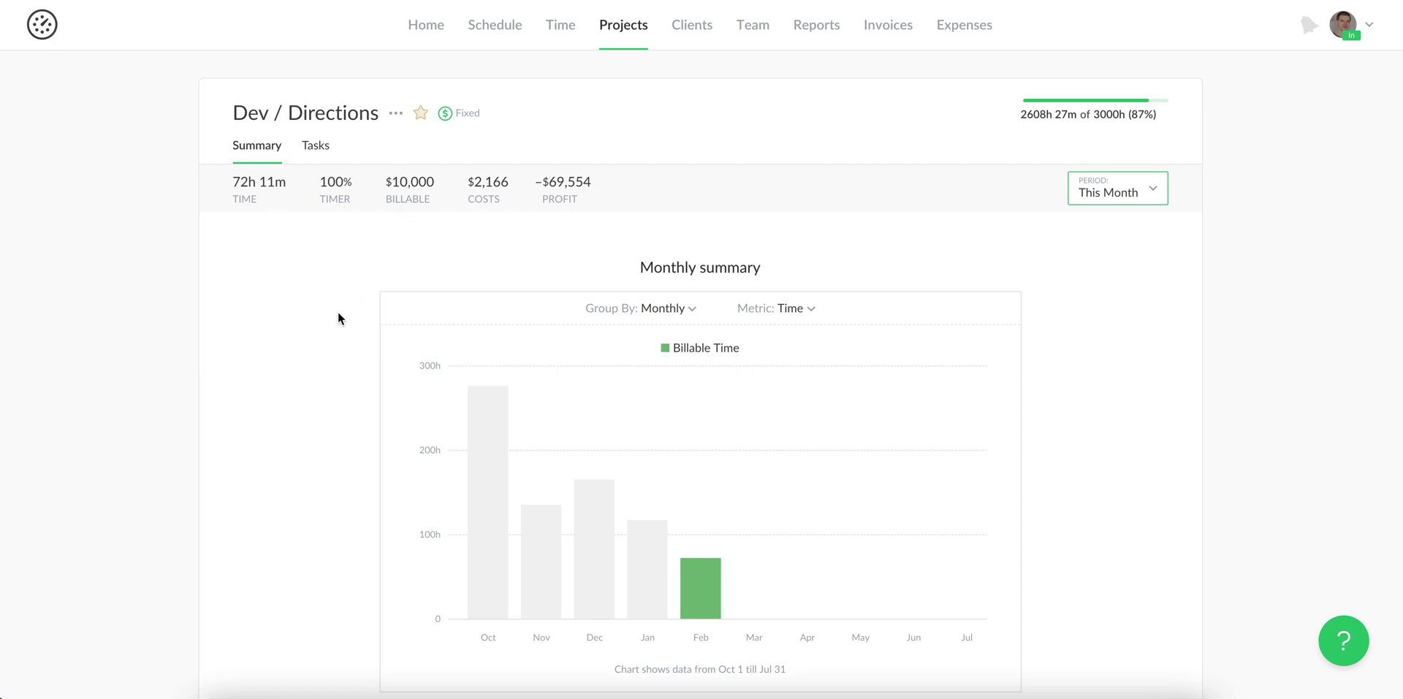
scroll(338, 313, "down", 4)
scroll(339, 313, "down", 1)
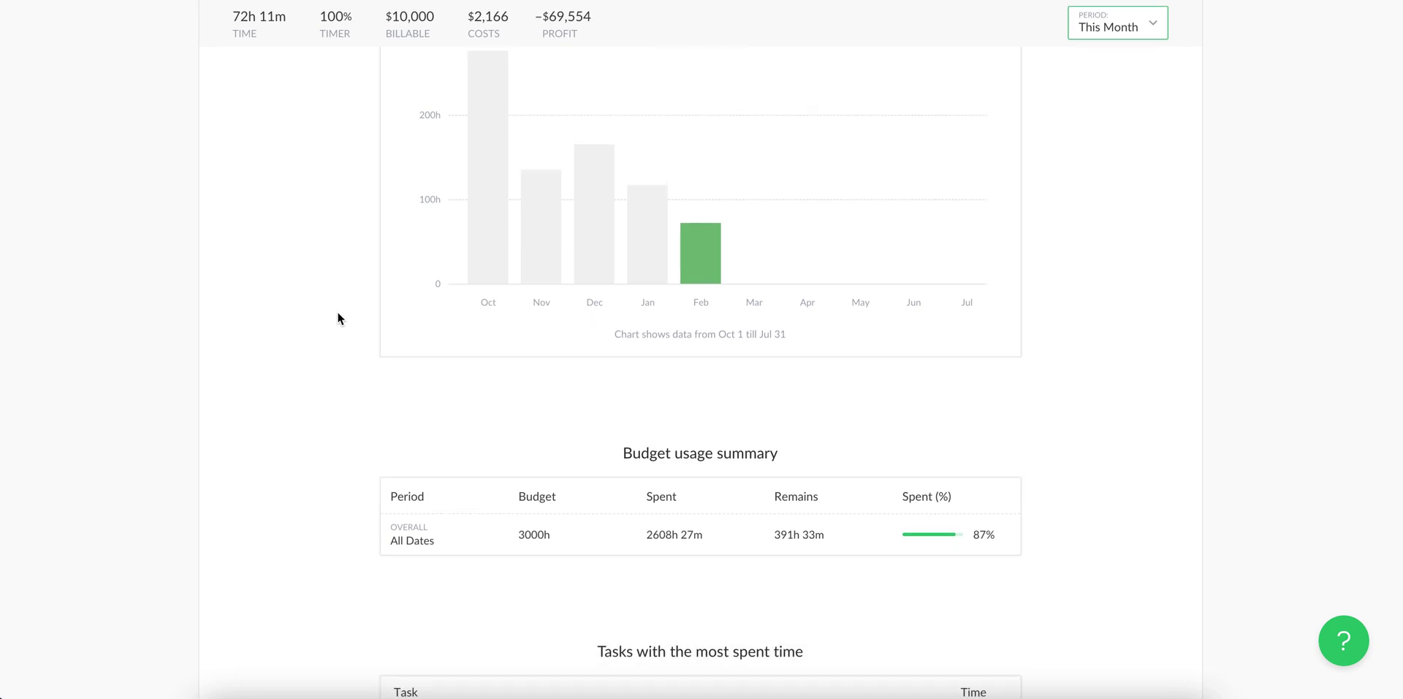
scroll(338, 317, "down", 3)
scroll(337, 317, "down", 4)
scroll(338, 318, "down", 1)
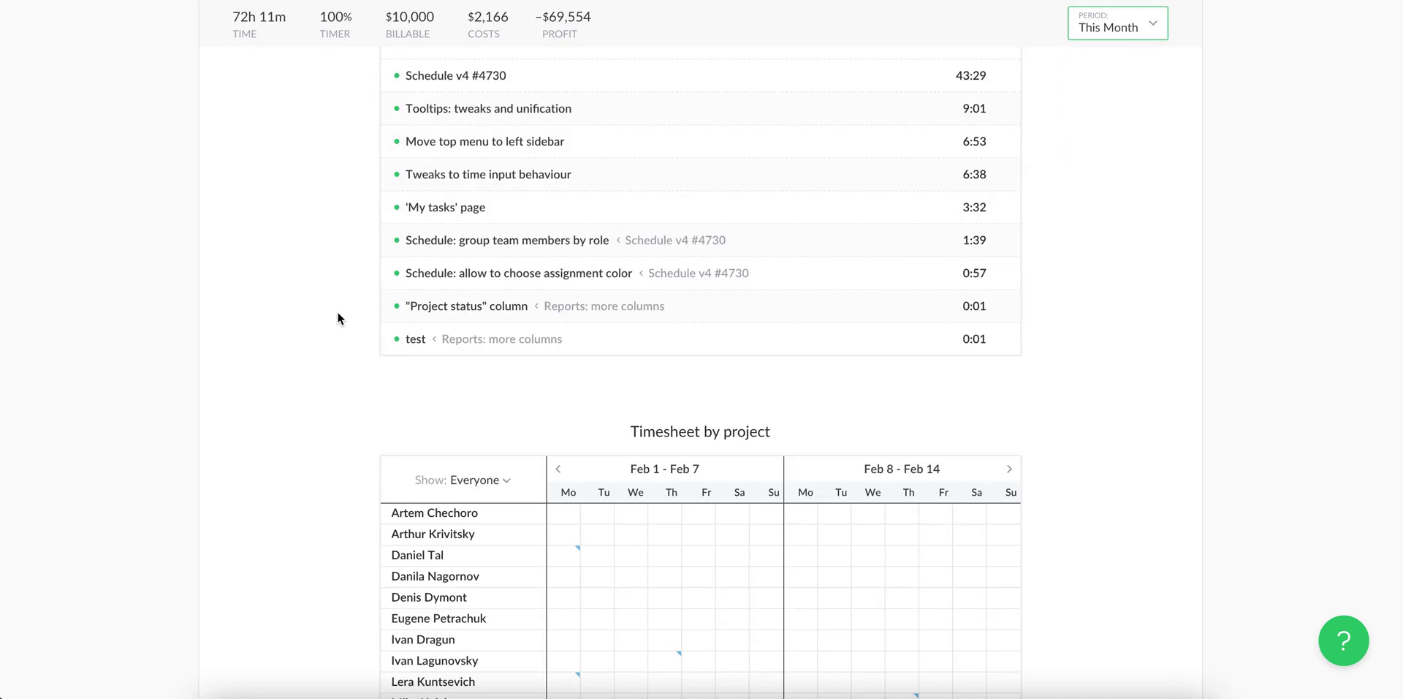
scroll(337, 317, "up", 3)
scroll(338, 318, "up", 6)
scroll(338, 317, "up", 3)
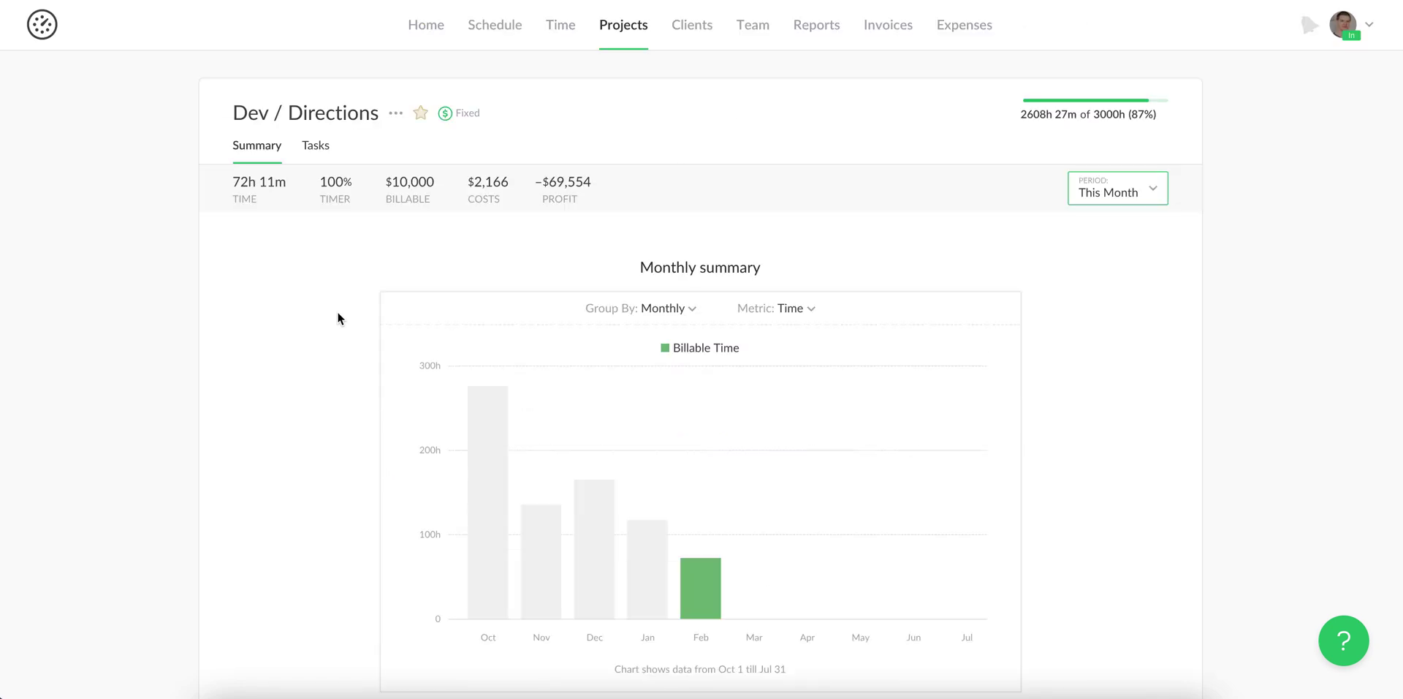
- Look at the summary Widgets Settings without changes, then show the project's 202 open tasks
left_click(396, 116)
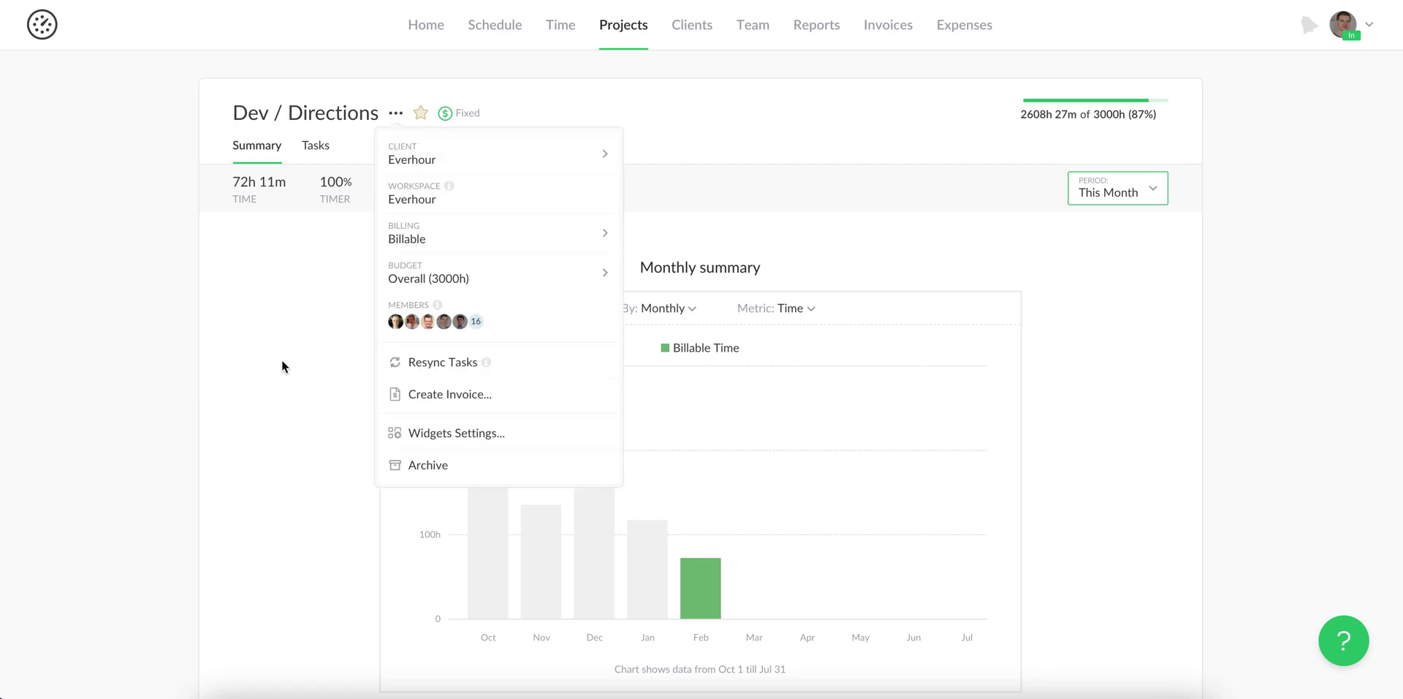
left_click(408, 438)
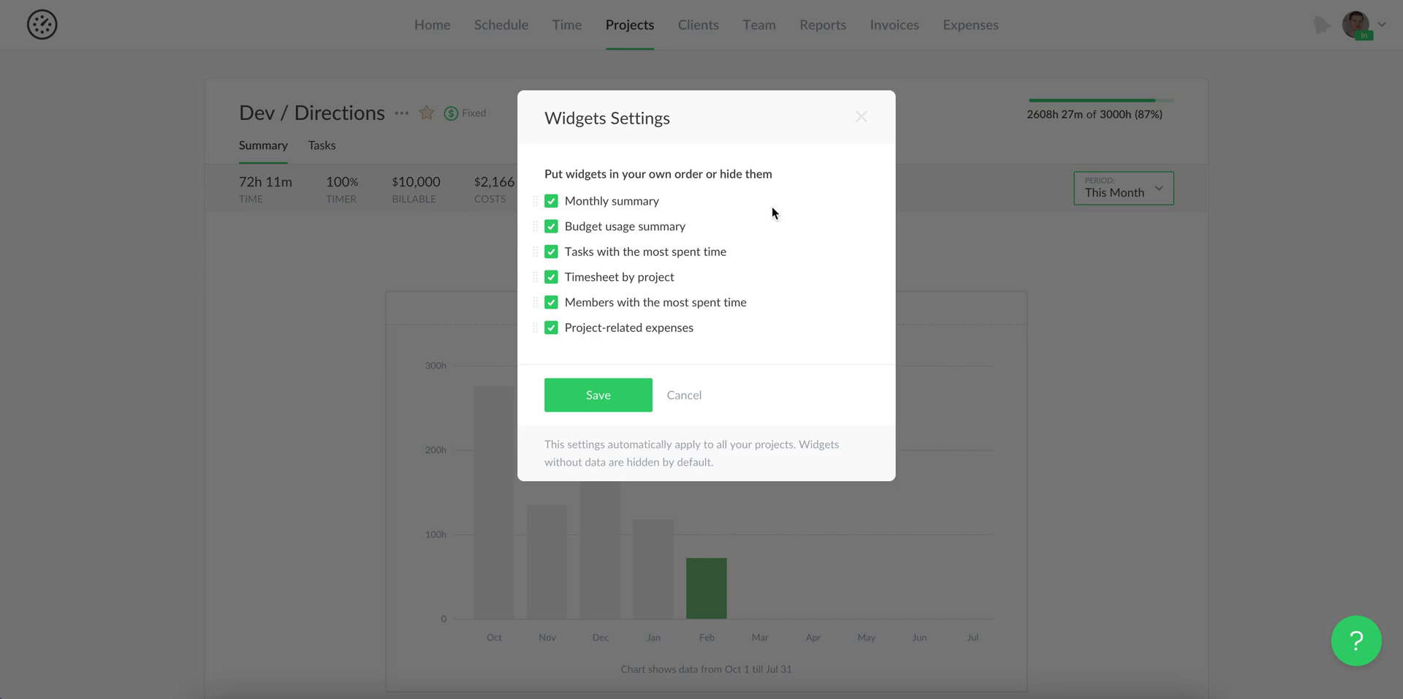
left_click(861, 117)
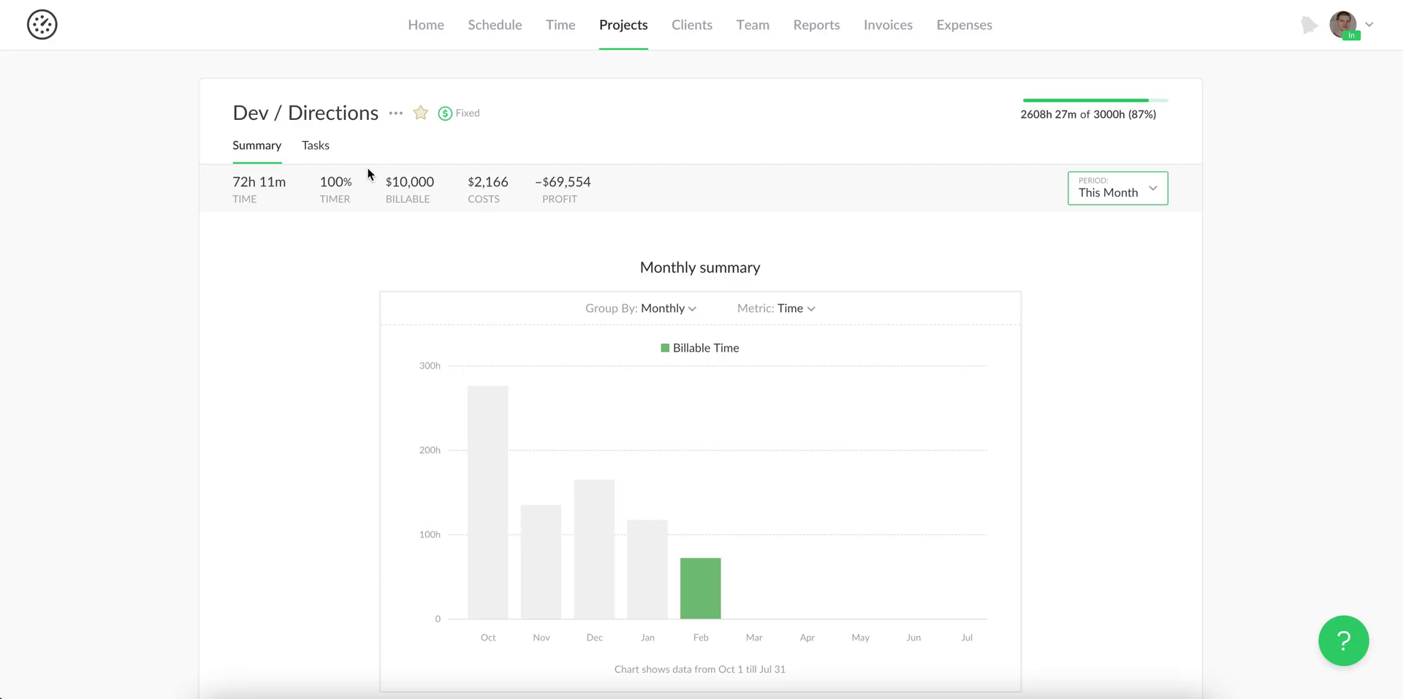
left_click(318, 148)
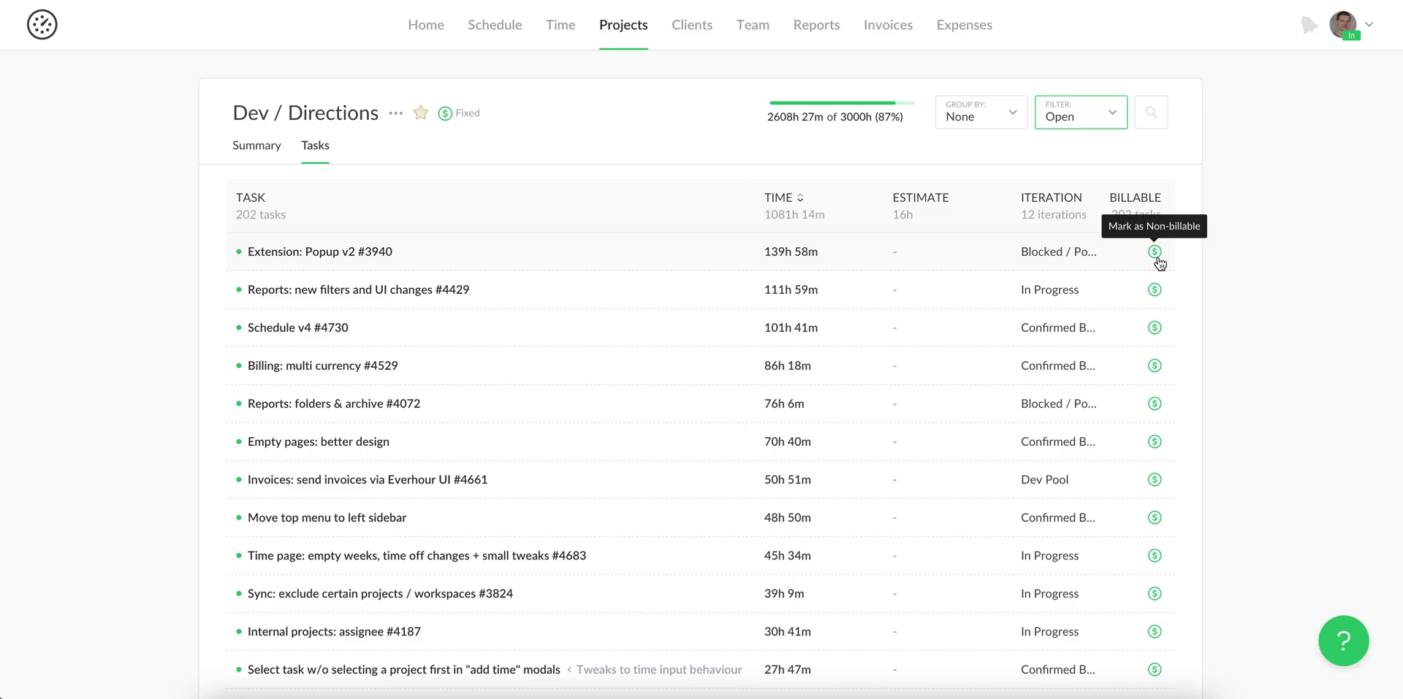
left_click(779, 253)
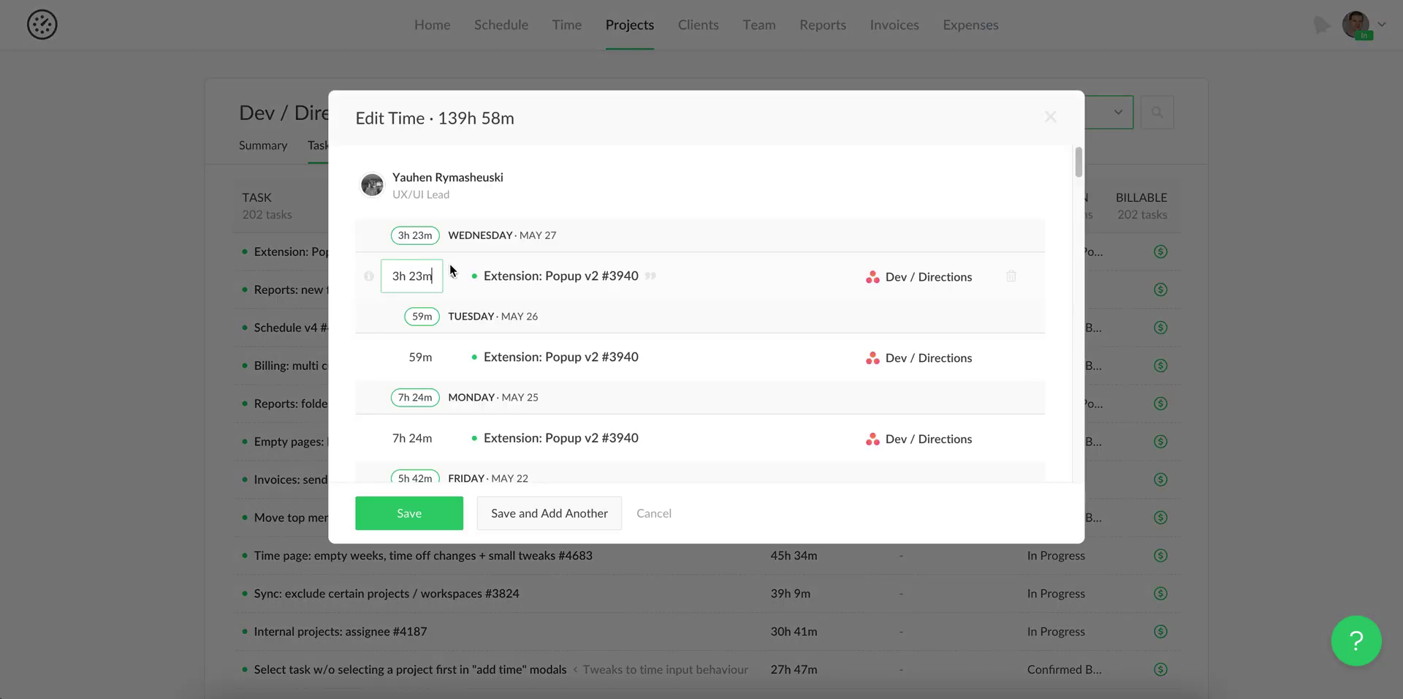
left_click(1051, 118)
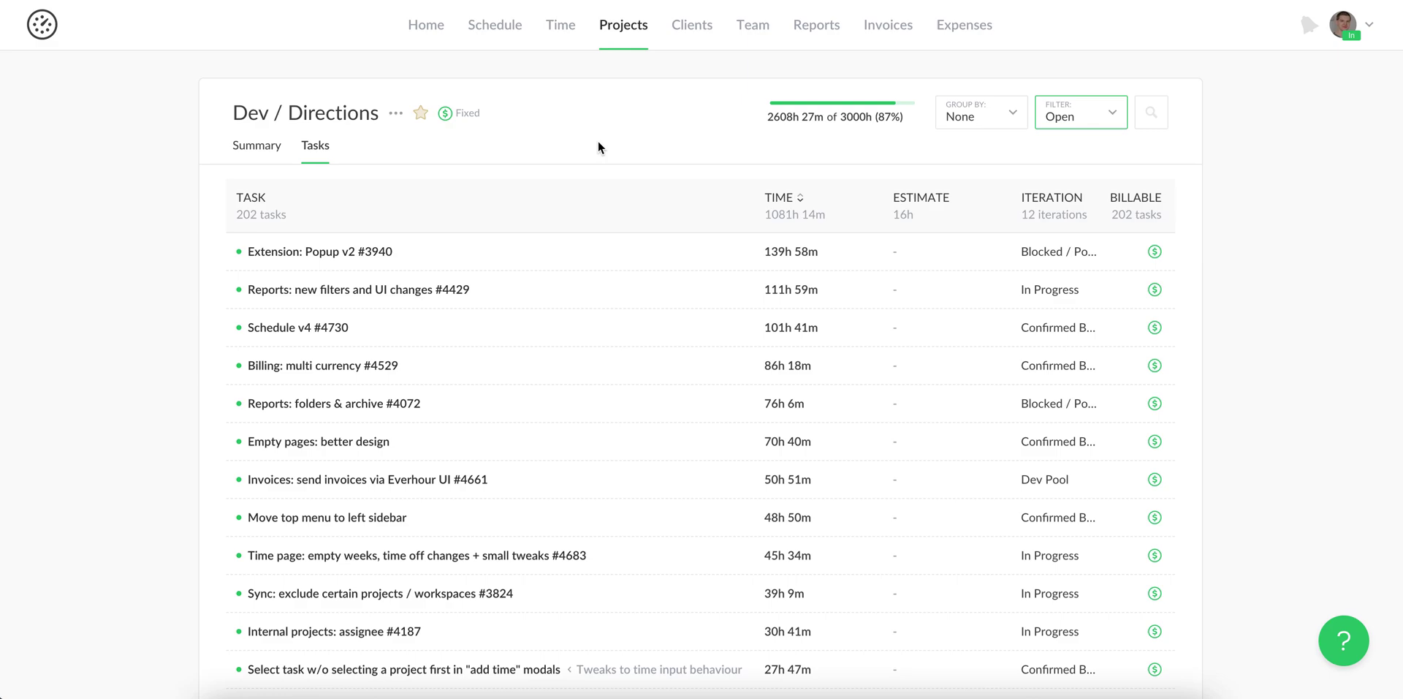
- Open Customer Success, preview a task's actions menu, and lay its tasks out as a board
left_click(627, 29)
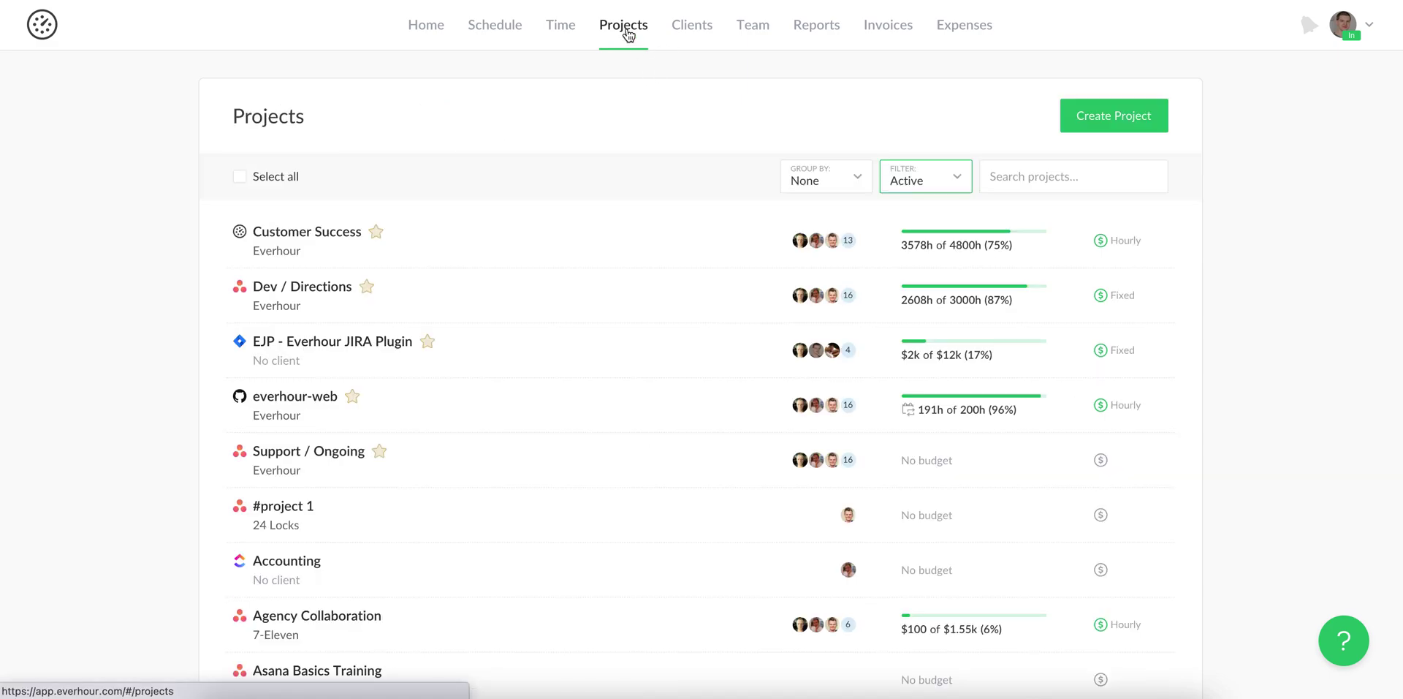
left_click(341, 235)
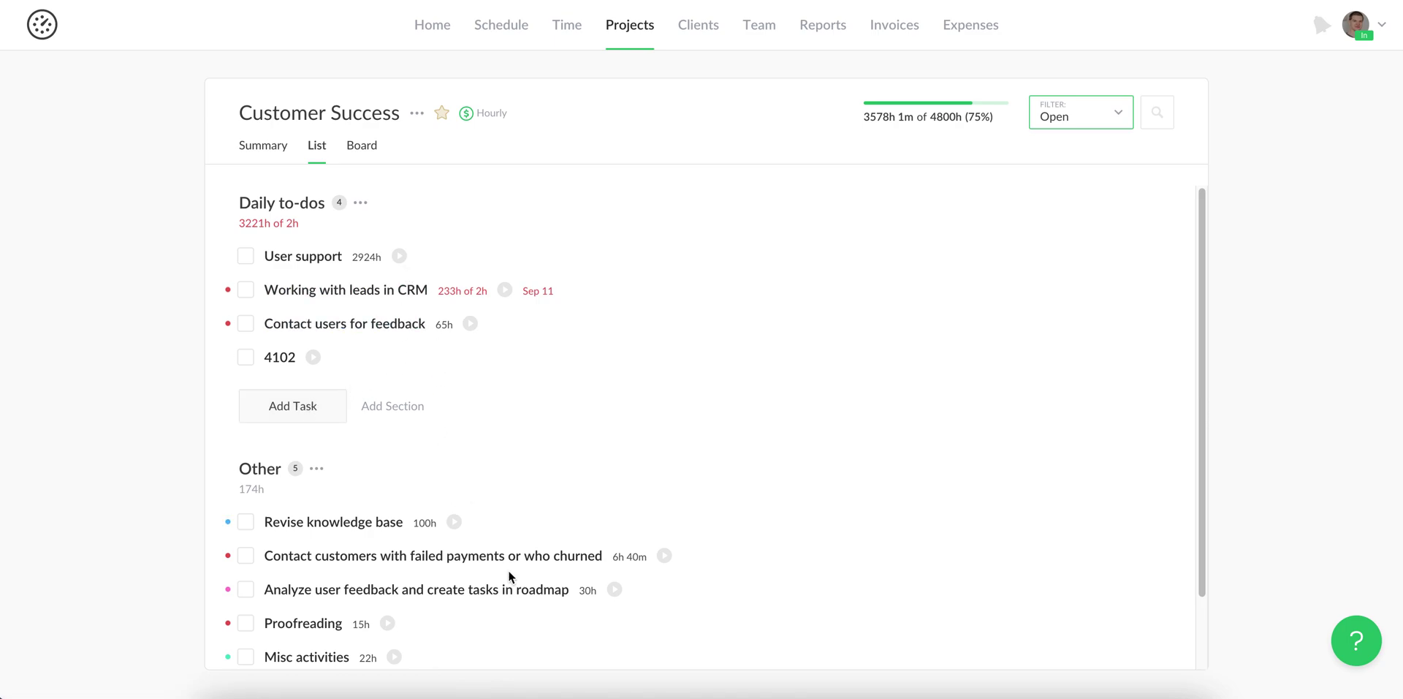
mouse_move(332, 522)
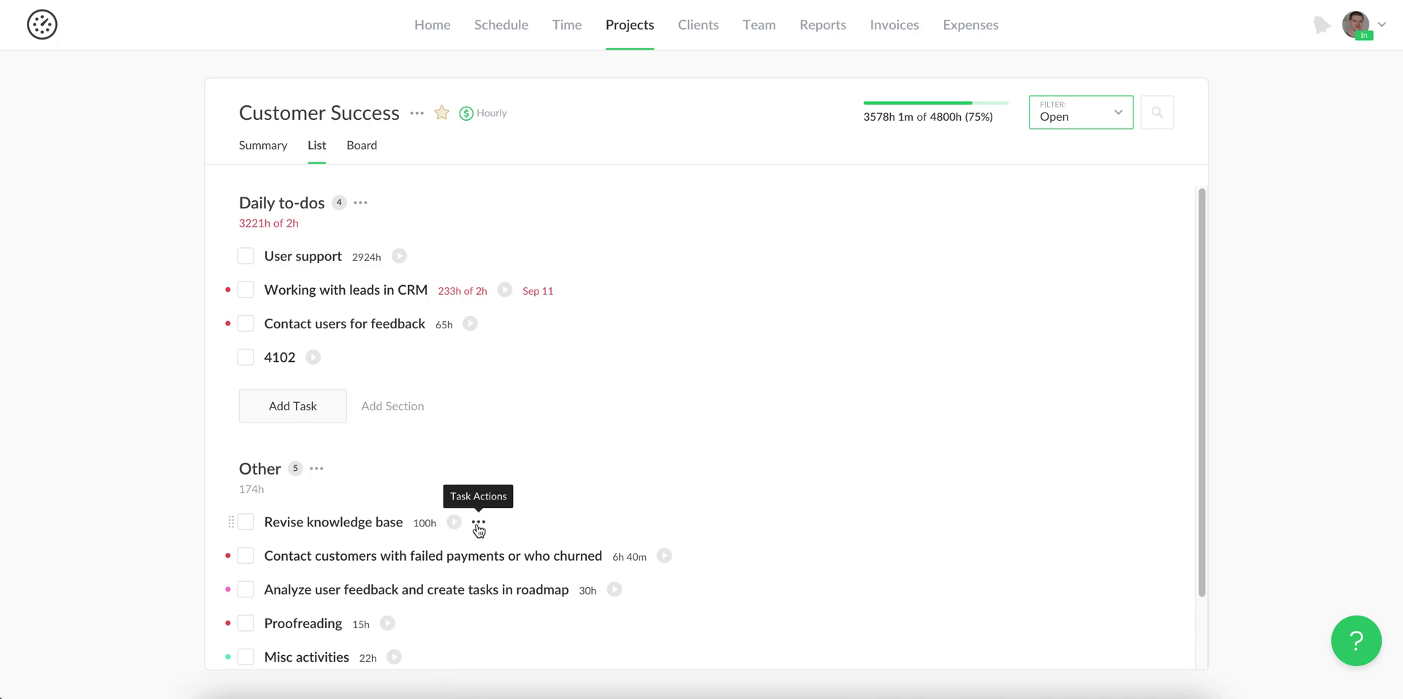
left_click(477, 525)
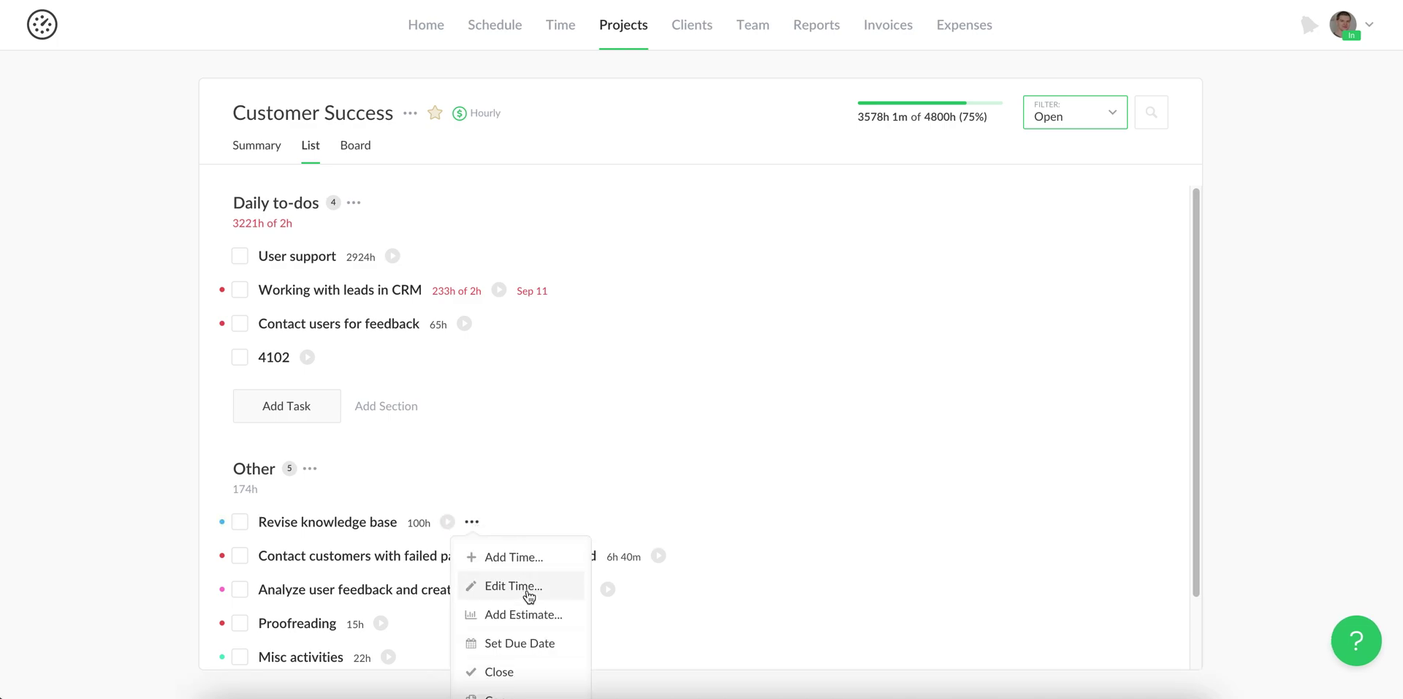
left_click(212, 437)
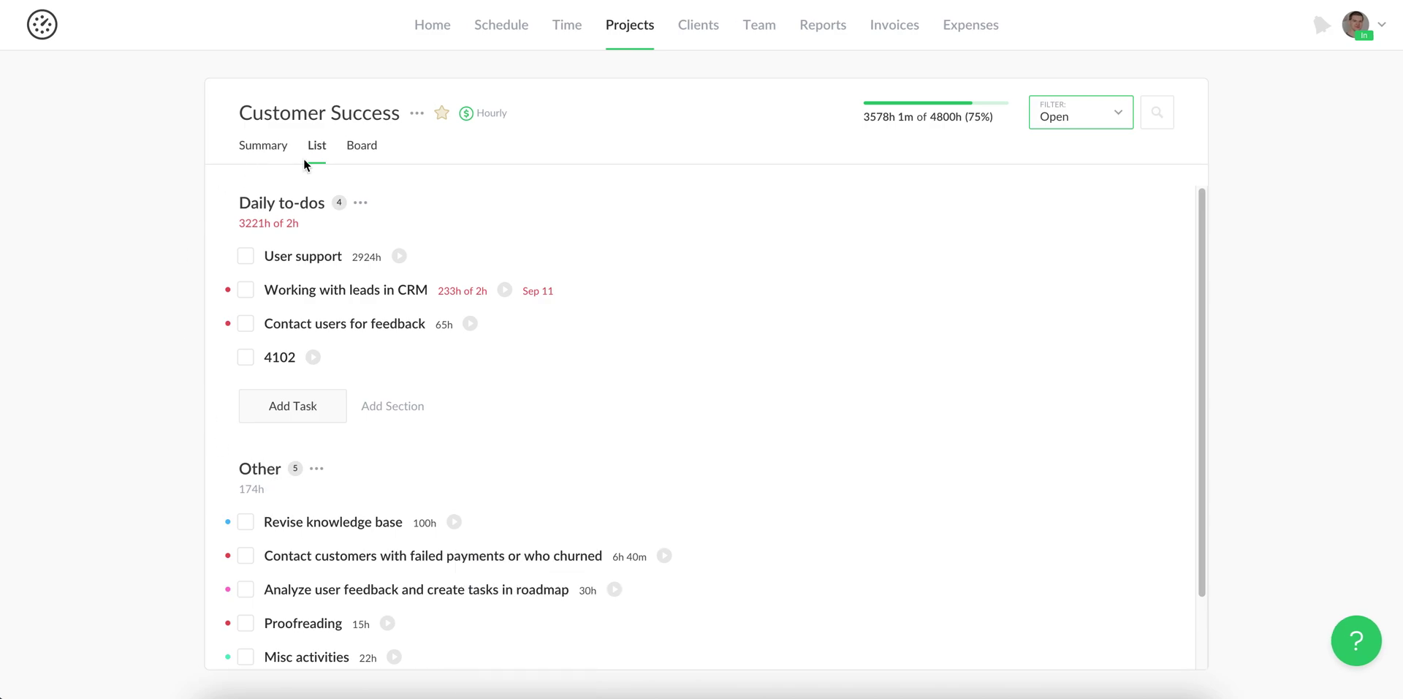
left_click(361, 153)
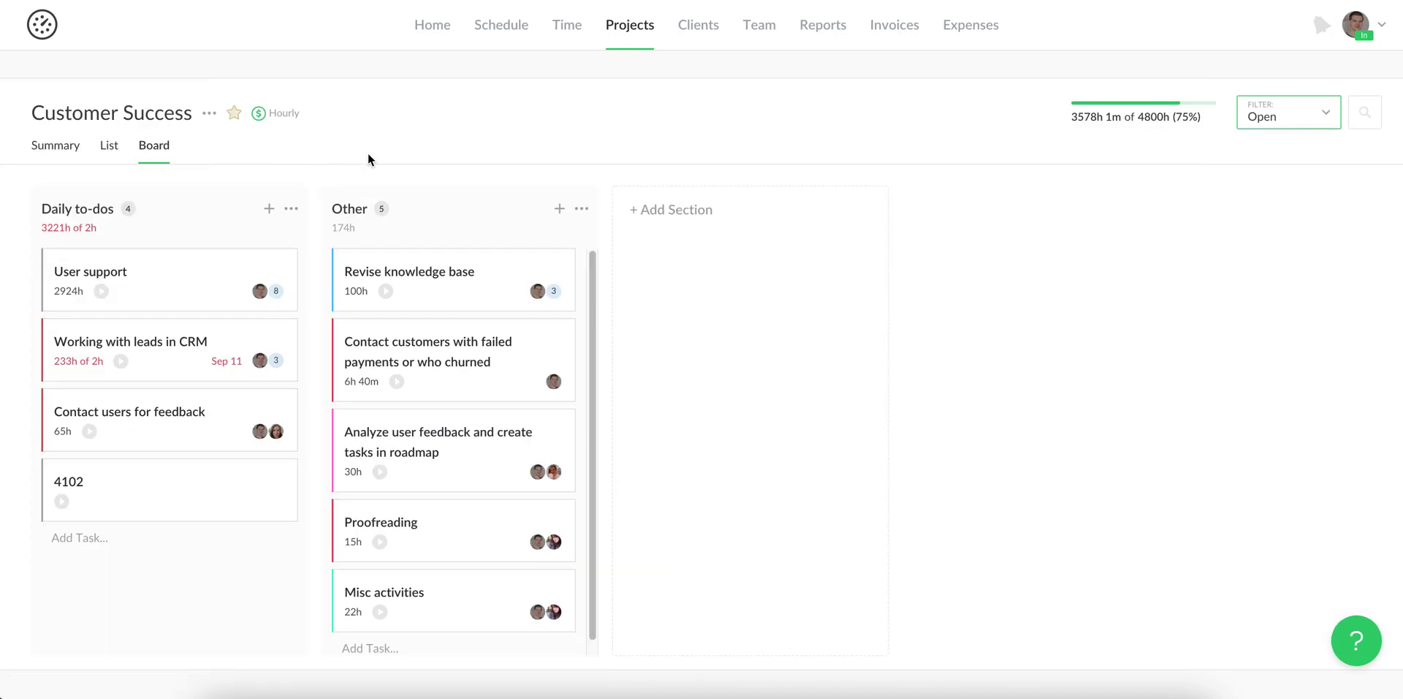
- Switch Customer Success back to the List view
left_click(109, 150)
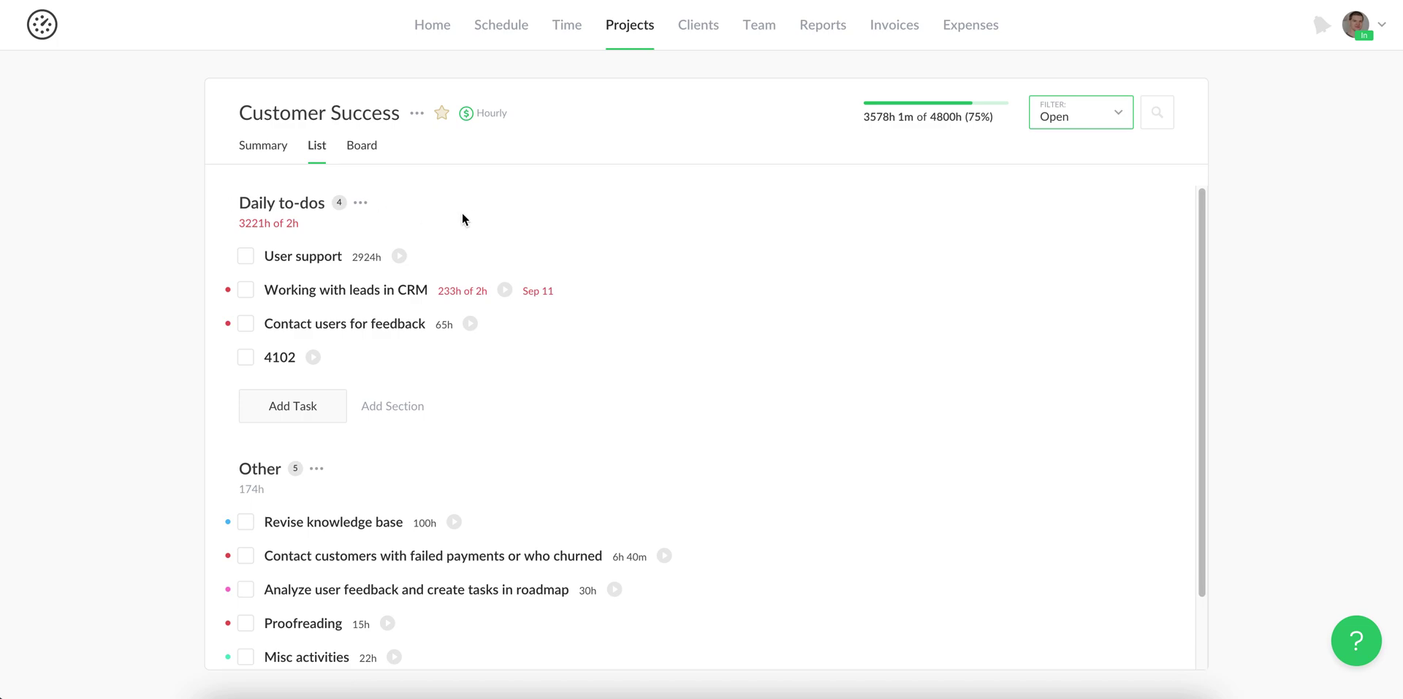
- Go back to the active projects overview from the top navigation
left_click(620, 47)
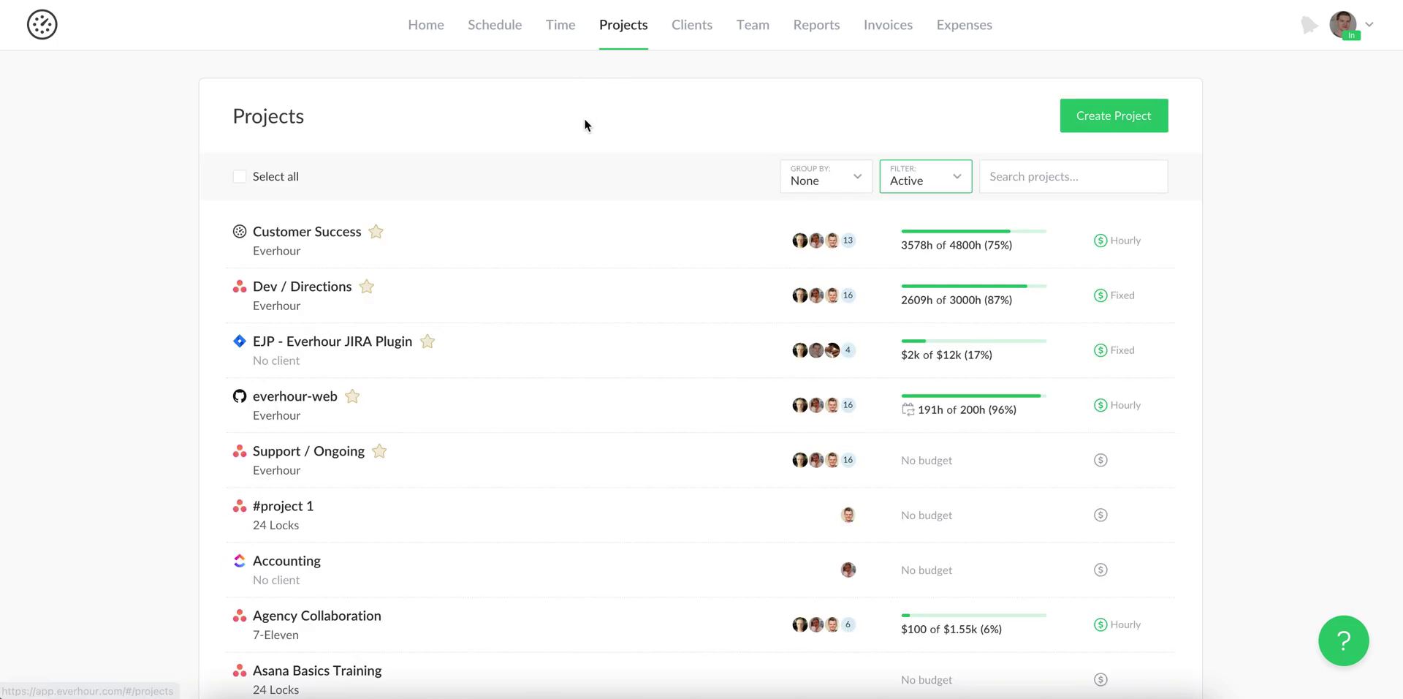